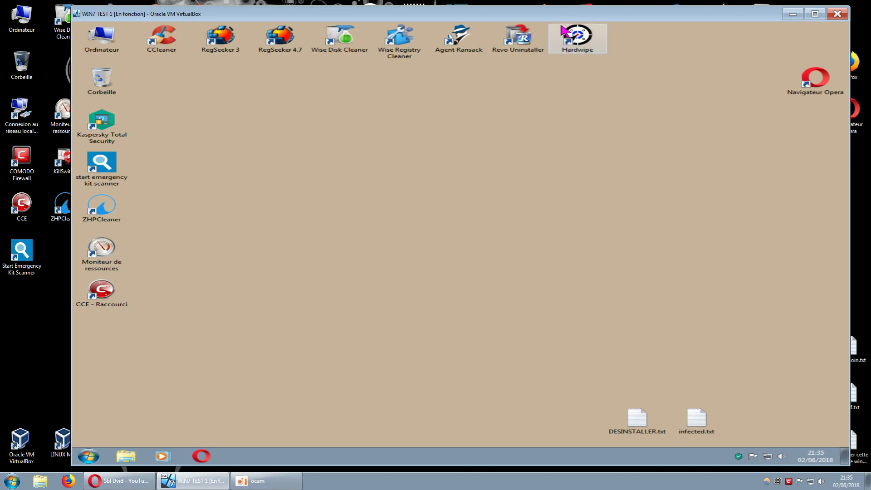
{"action": "left_click_drag", "start_coordinate": [559, 15], "coordinate": [541, 15]}
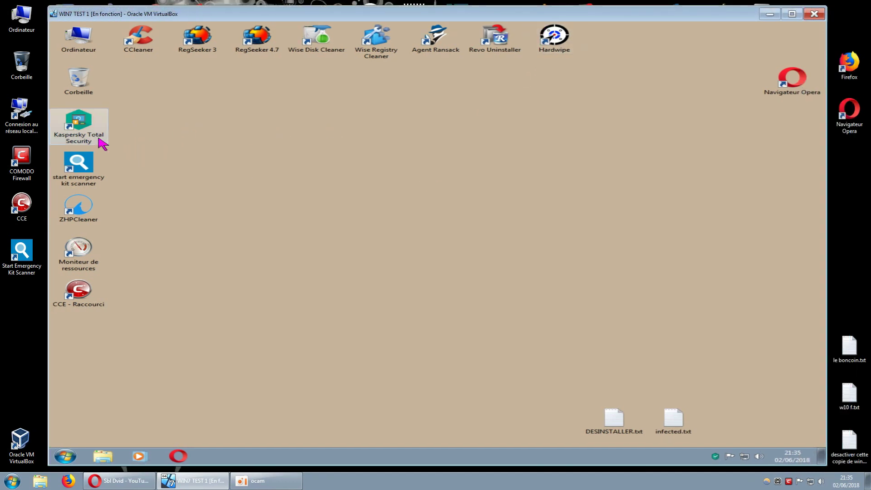
{"action": "left_click_drag", "start_coordinate": [513, 15], "coordinate": [532, 16]}
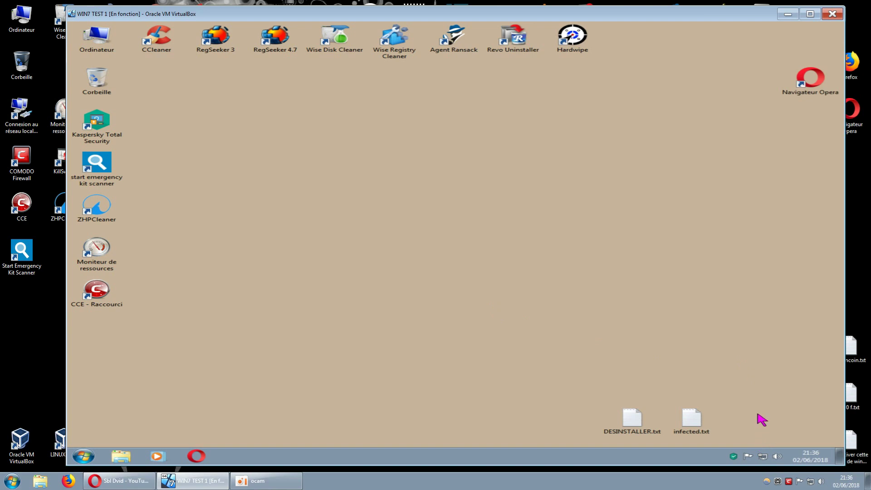
Step: Quit Kaspersky Total Security inside the virtual machine, confirm the exit, and dismiss the system message notification
{"action": "mouse_move", "coordinate": [736, 458]}
{"action": "right_click", "coordinate": [737, 457]}
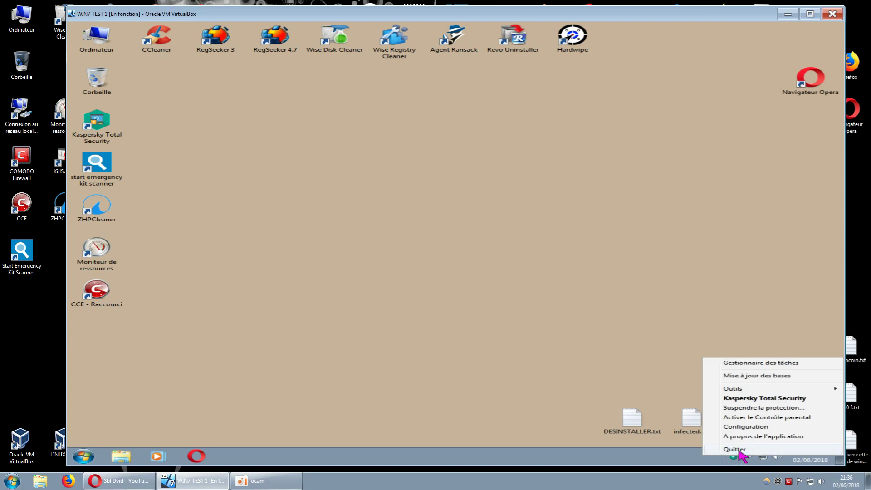
{"action": "left_click", "coordinate": [739, 450]}
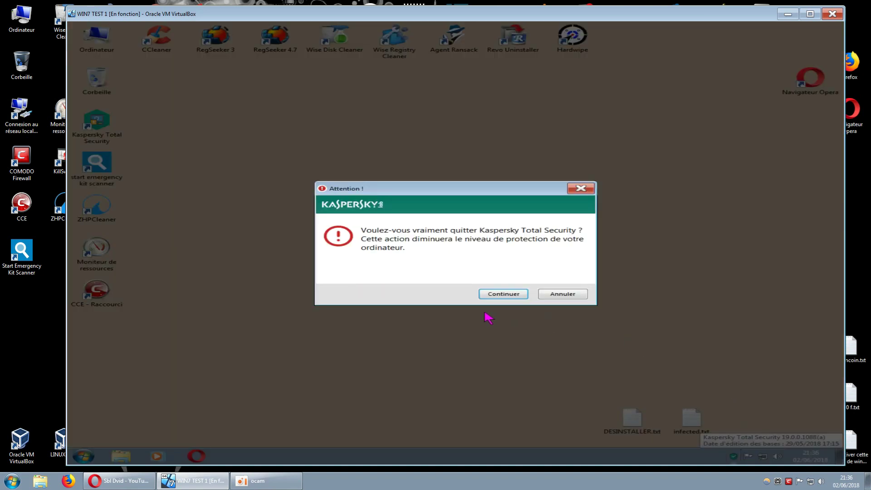
{"action": "left_click", "coordinate": [500, 295]}
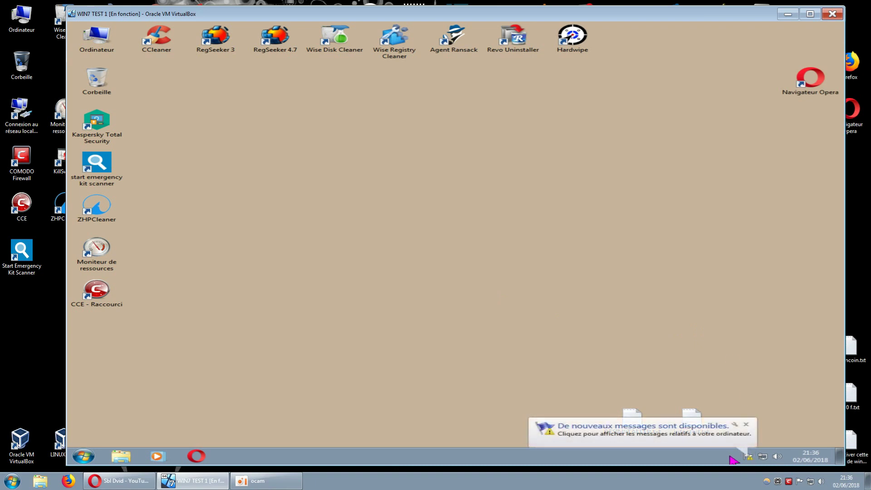
{"action": "left_click", "coordinate": [747, 425]}
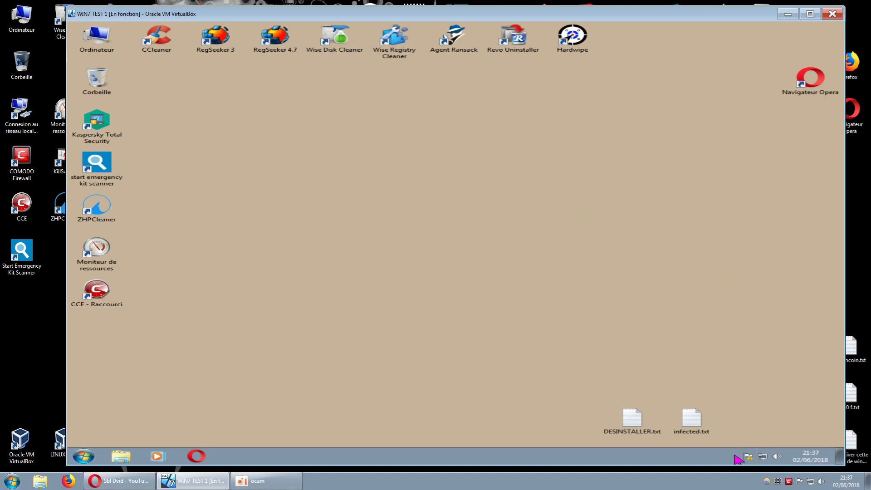
Step: Launch Revo Uninstaller in the virtual machine and enlarge its window to show the full application list
{"action": "left_click", "coordinate": [516, 47]}
{"action": "double_click", "coordinate": [517, 47]}
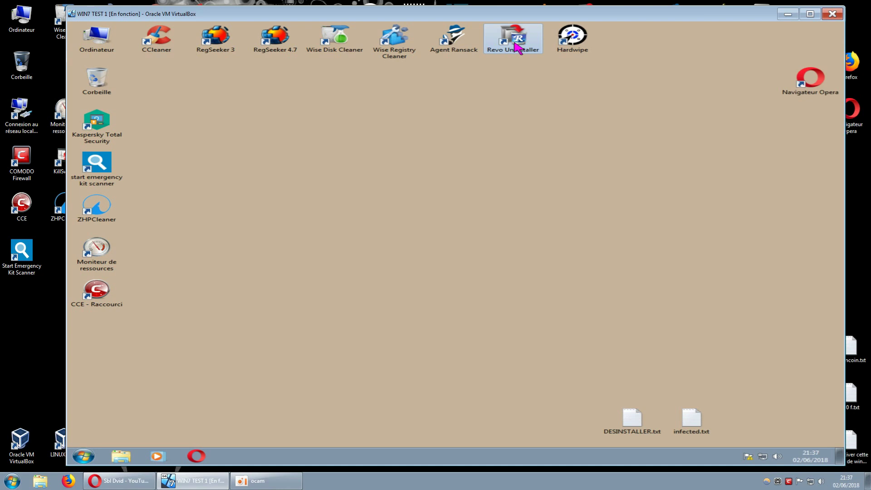
{"action": "double_click", "coordinate": [515, 44]}
{"action": "double_click", "coordinate": [520, 44]}
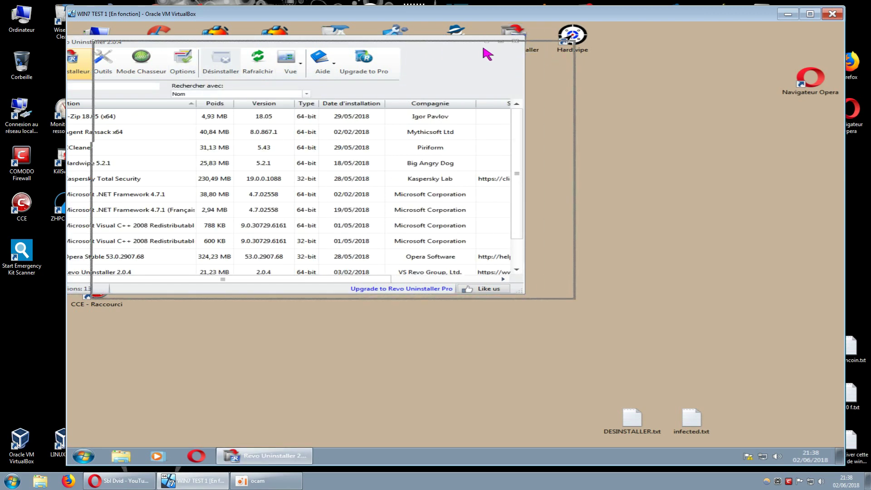
{"action": "left_click_drag", "start_coordinate": [607, 295], "coordinate": [800, 442]}
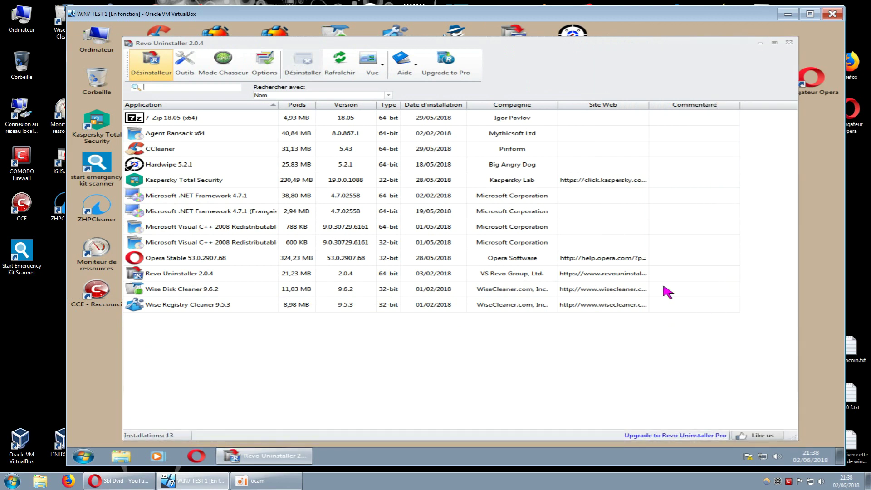
{"action": "left_click", "coordinate": [184, 180]}
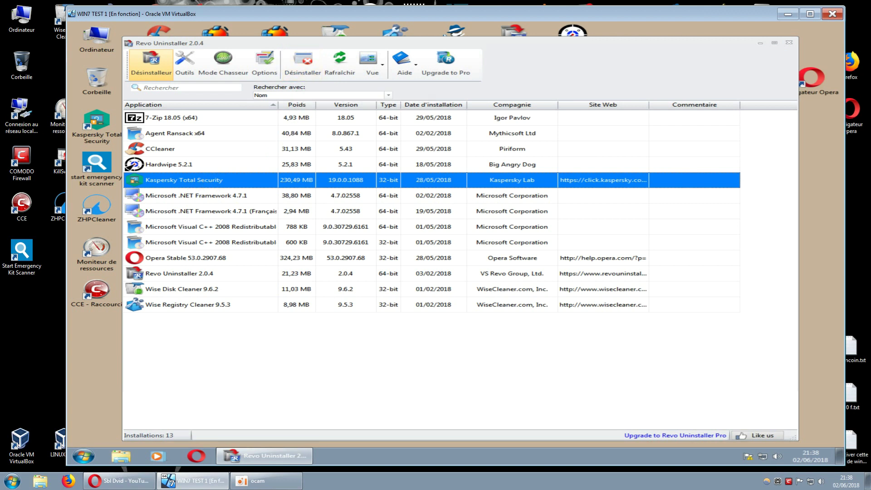
{"action": "right_click", "coordinate": [216, 186]}
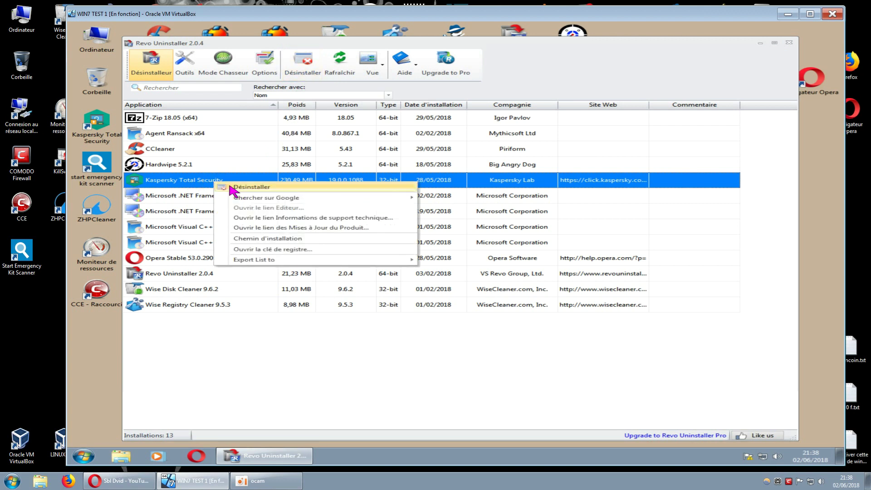
{"action": "left_click", "coordinate": [231, 188]}
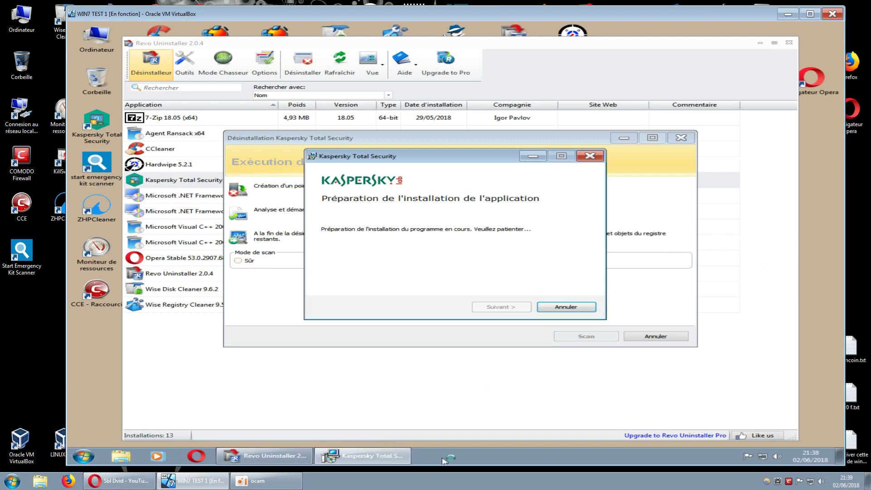
{"action": "left_click", "coordinate": [359, 457]}
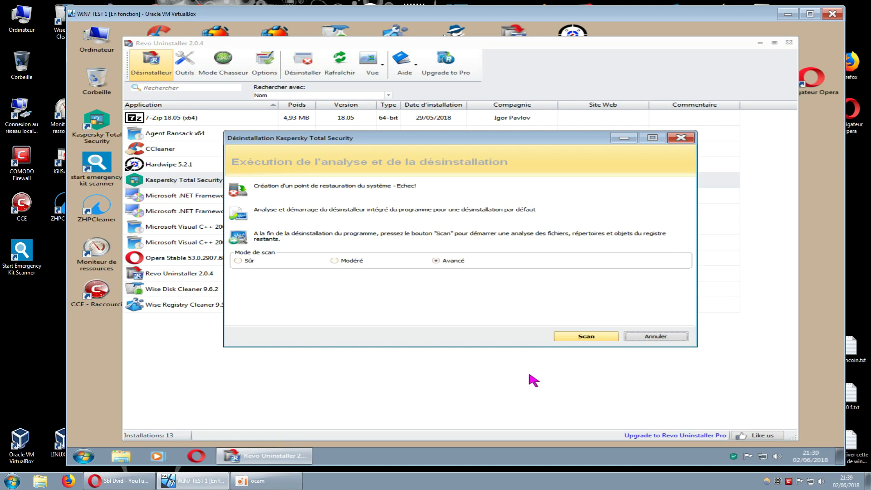
{"action": "left_click", "coordinate": [682, 138]}
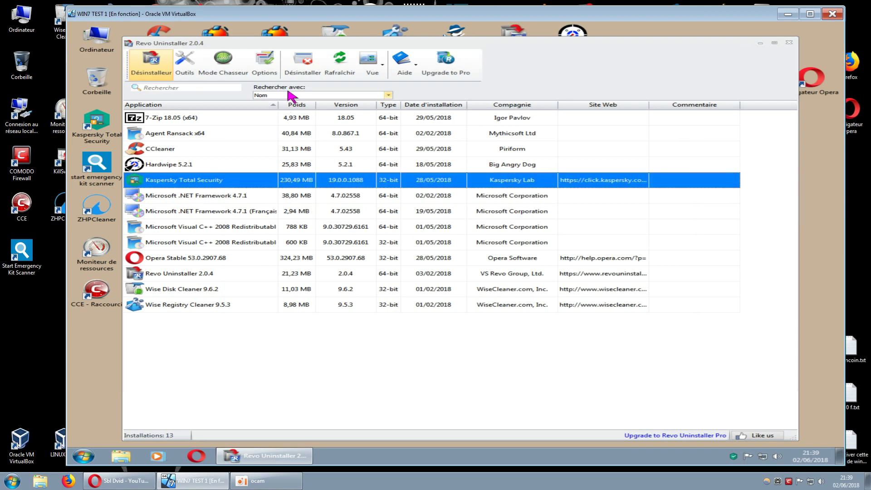
Step: Start uninstalling Kaspersky Total Security from Revo Uninstaller, confirm the removal, and proceed to the wizard's choice of data to keep
{"action": "left_click", "coordinate": [303, 68]}
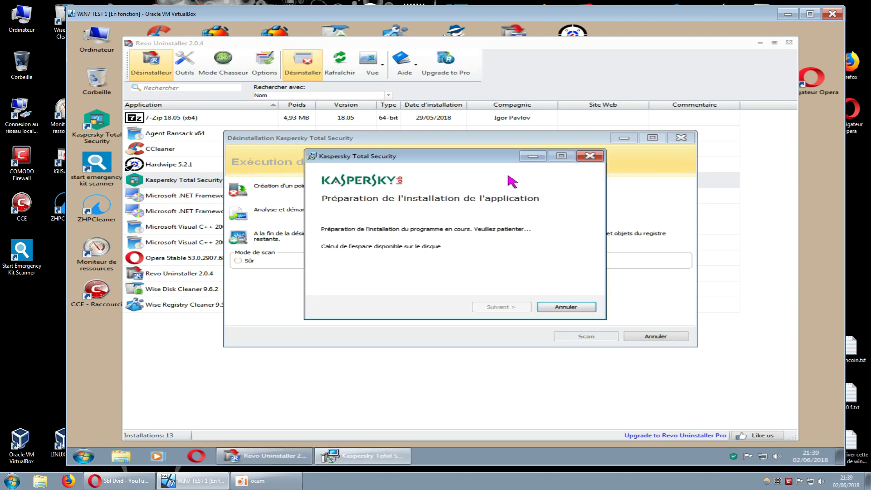
{"action": "mouse_move", "coordinate": [377, 463]}
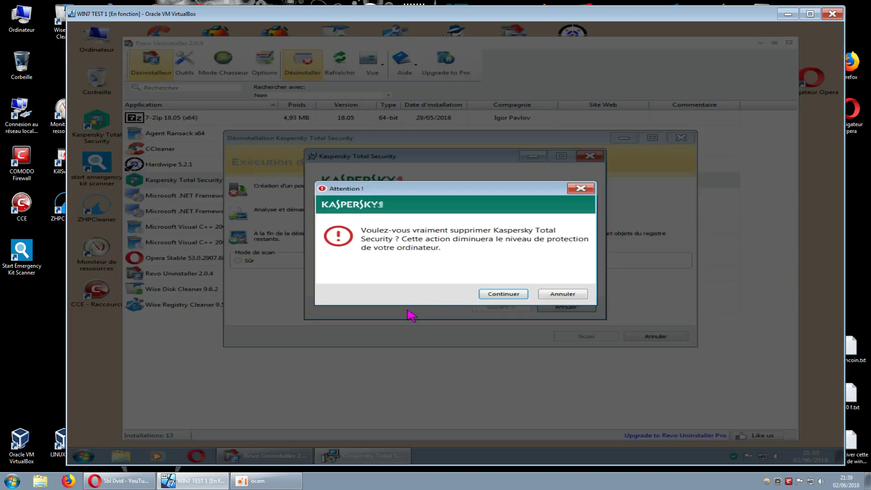
{"action": "left_click", "coordinate": [500, 295]}
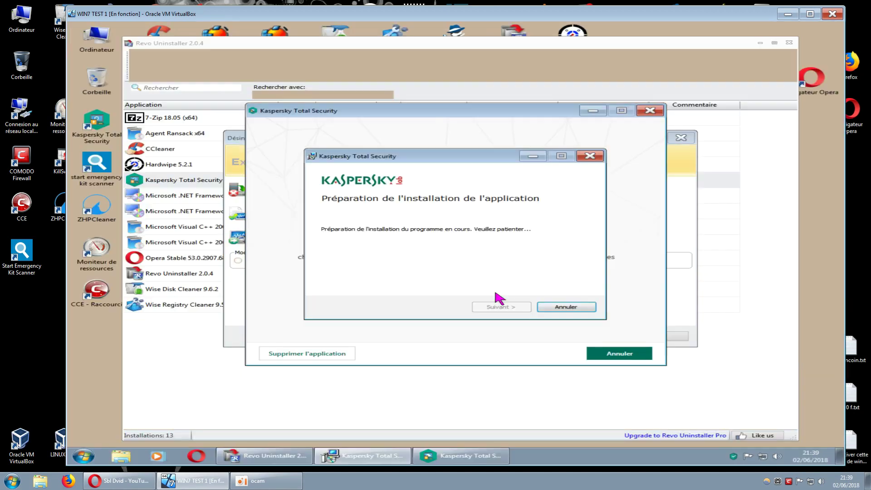
{"action": "left_click", "coordinate": [488, 310]}
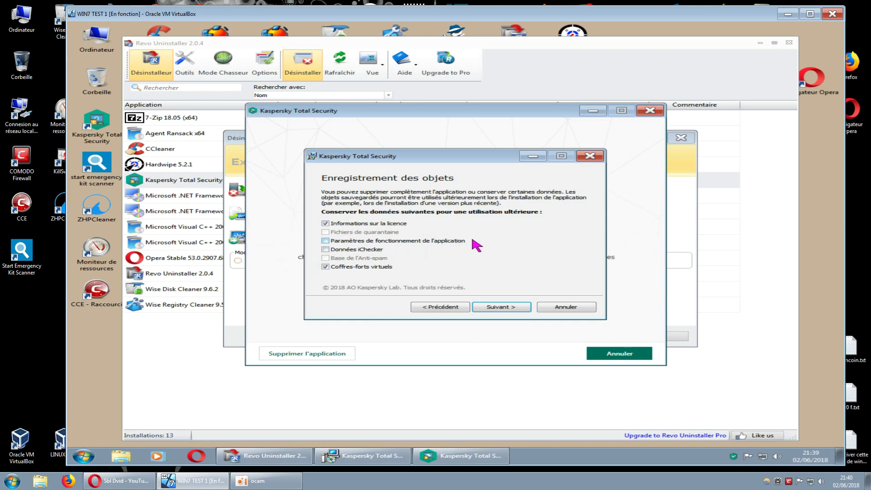
Step: Remove Kaspersky Total Security without keeping licence information or virtual vaults, confirm deleting the vaults, and decline the immediate restart
{"action": "left_click", "coordinate": [325, 242]}
{"action": "left_click", "coordinate": [328, 224]}
{"action": "left_click", "coordinate": [505, 308]}
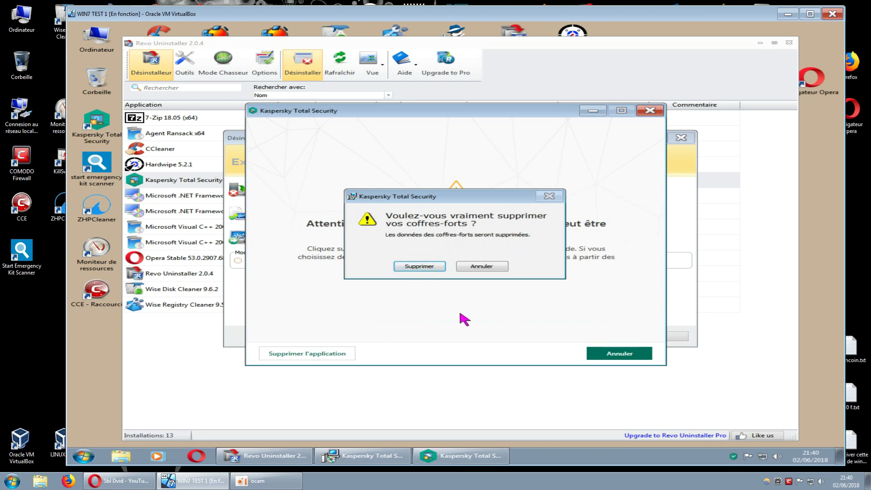
{"action": "left_click", "coordinate": [424, 267]}
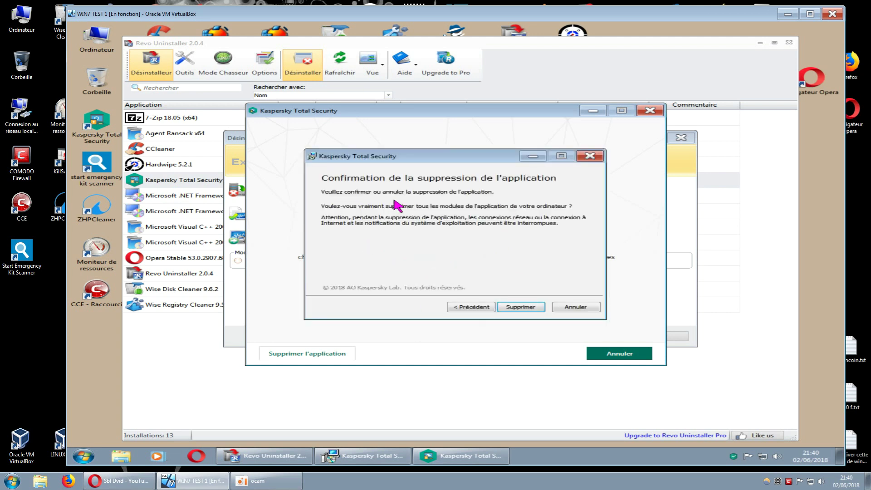
{"action": "left_click", "coordinate": [504, 309]}
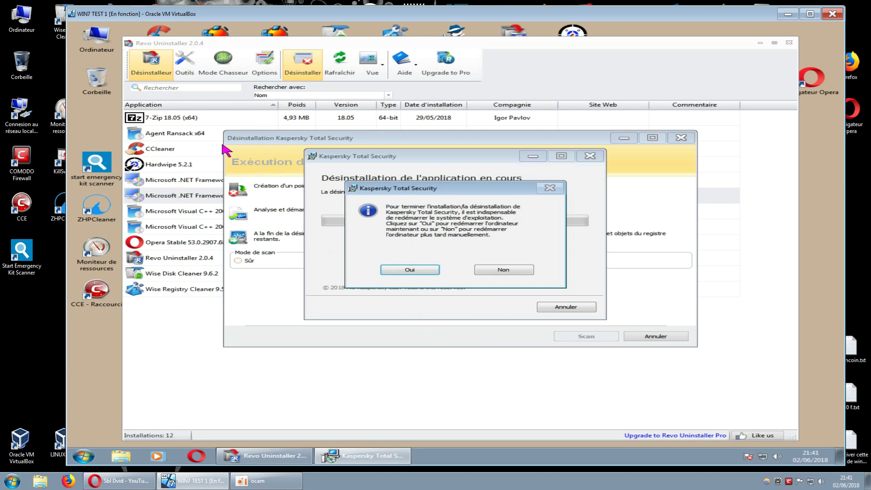
{"action": "left_click", "coordinate": [491, 271]}
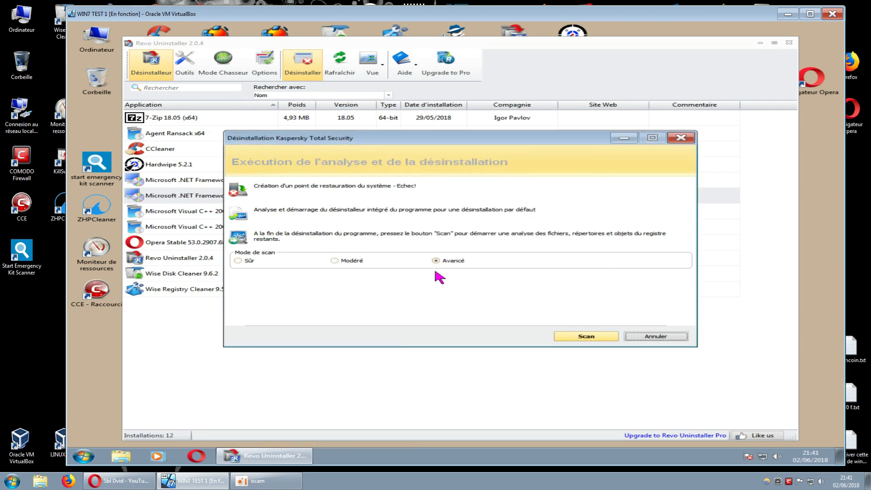
Step: Scan for Kaspersky leftovers in Avancé mode, delete all the remaining registry items, and close Revo Uninstaller
{"action": "left_click", "coordinate": [567, 340]}
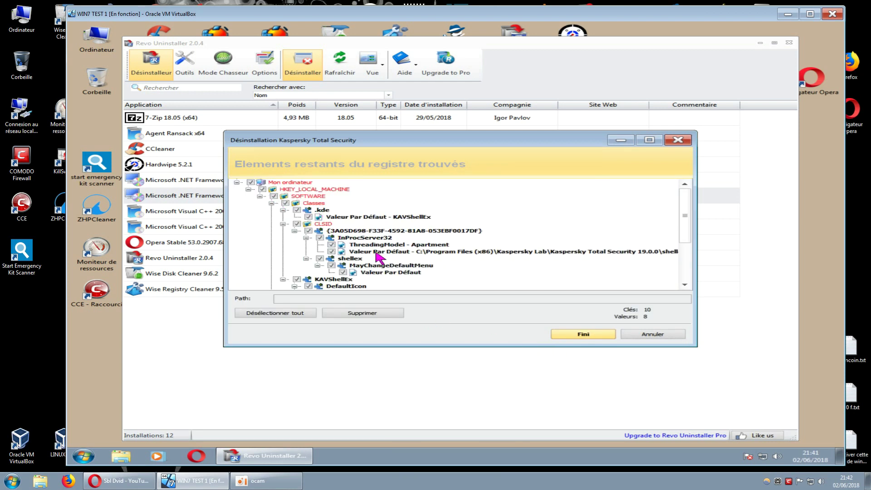
{"action": "left_click", "coordinate": [377, 313]}
{"action": "left_click", "coordinate": [498, 267]}
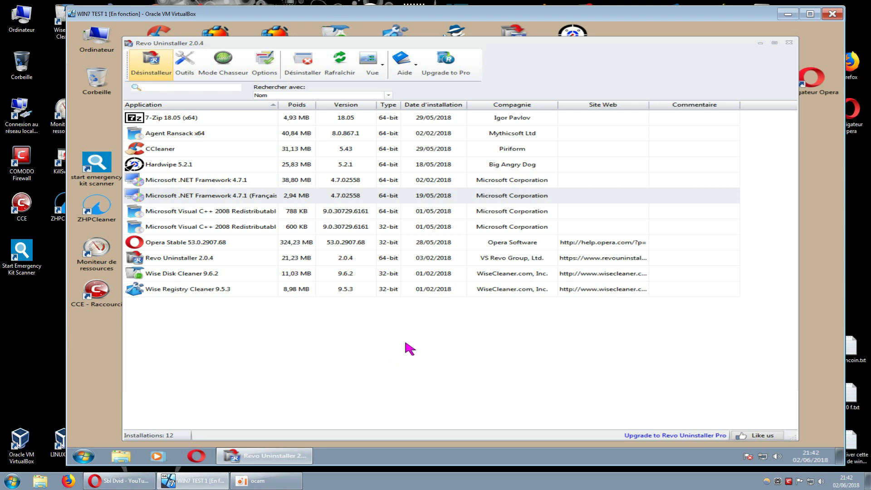
{"action": "left_click", "coordinate": [790, 46]}
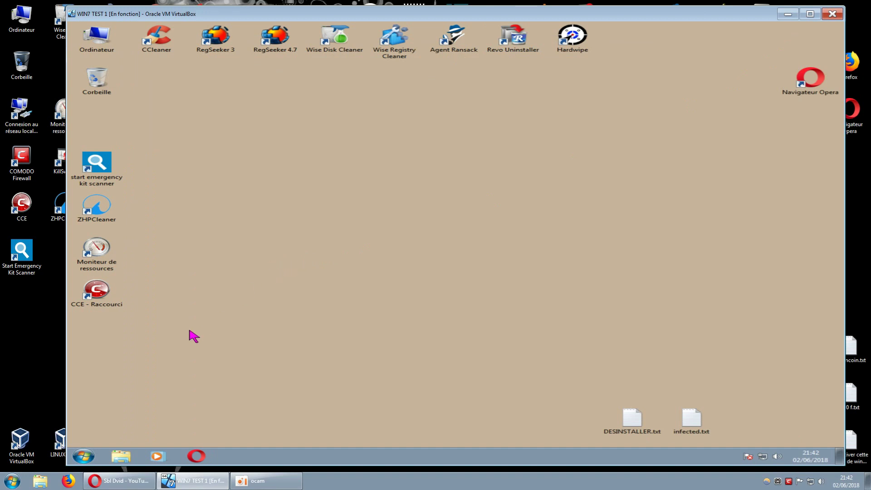
Step: Check Program Files (x86) and its Common Files folder on drive C: for leftover Kaspersky folders
{"action": "double_click", "coordinate": [105, 43]}
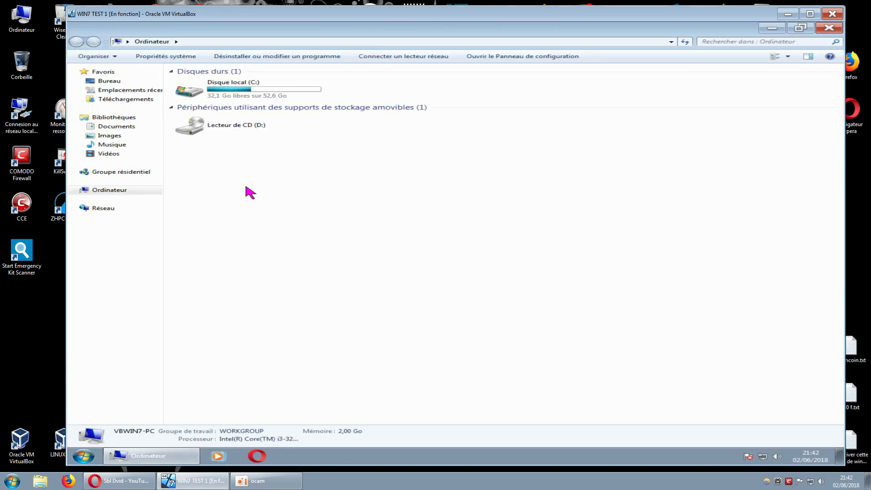
{"action": "double_click", "coordinate": [236, 97]}
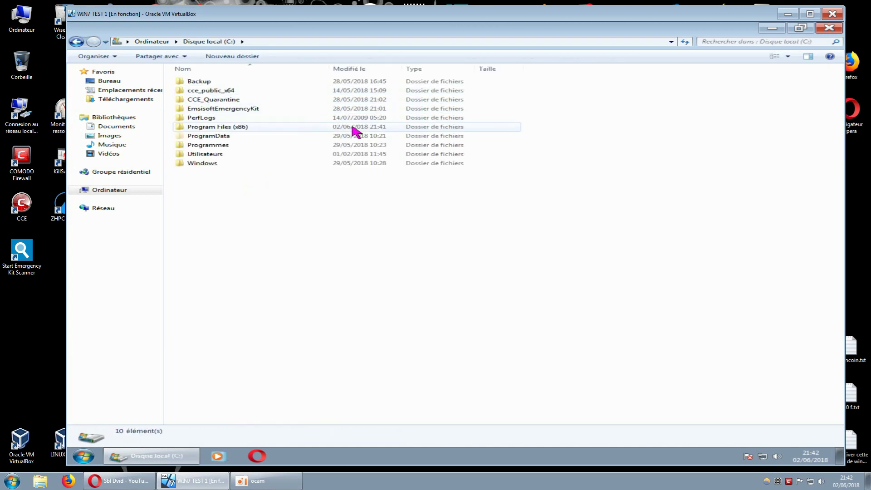
{"action": "double_click", "coordinate": [231, 128]}
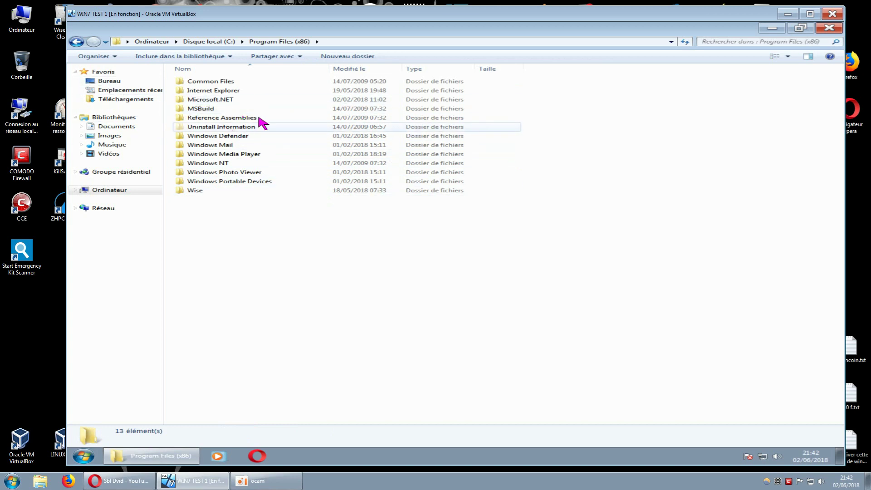
{"action": "double_click", "coordinate": [219, 83]}
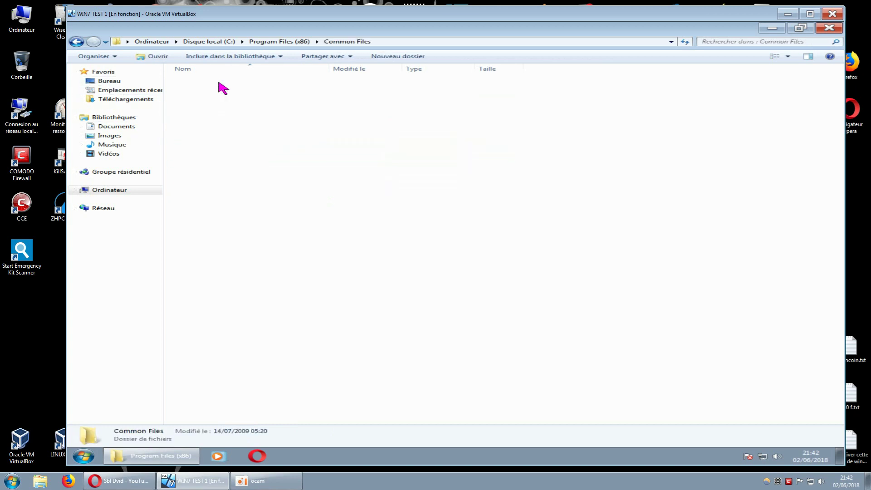
{"action": "left_click", "coordinate": [77, 43]}
{"action": "left_click", "coordinate": [76, 43]}
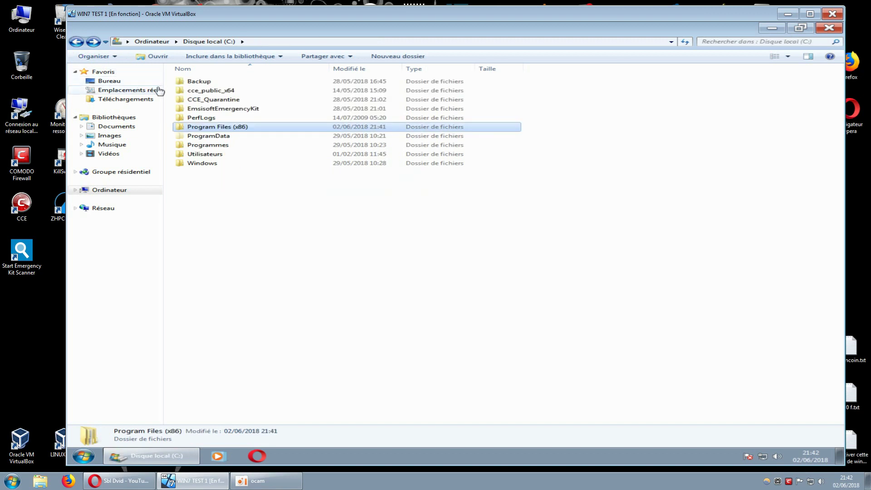
Step: Inspect the Kaspersky Lab folder in ProgramData on drive C: and delete it
{"action": "double_click", "coordinate": [208, 137]}
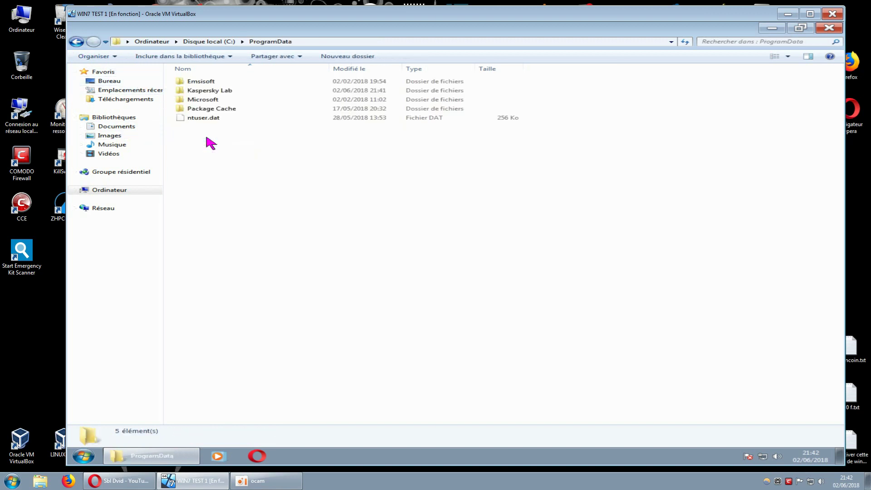
{"action": "double_click", "coordinate": [213, 91]}
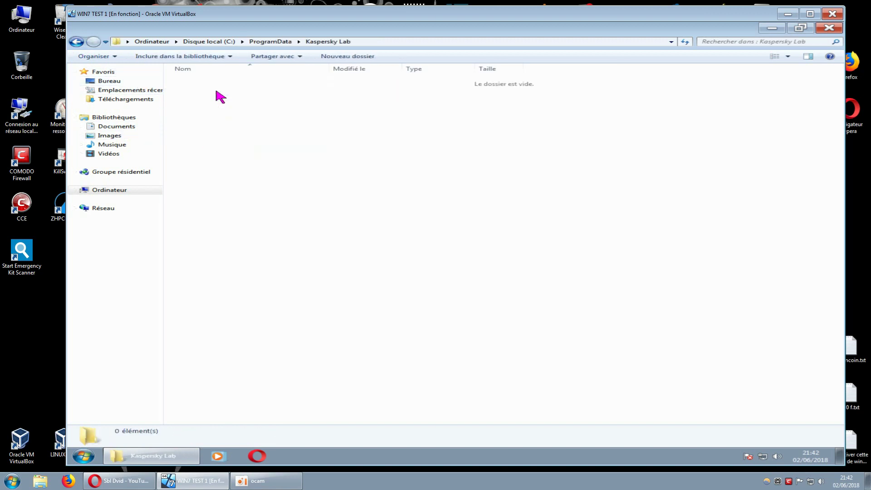
{"action": "left_click", "coordinate": [75, 42]}
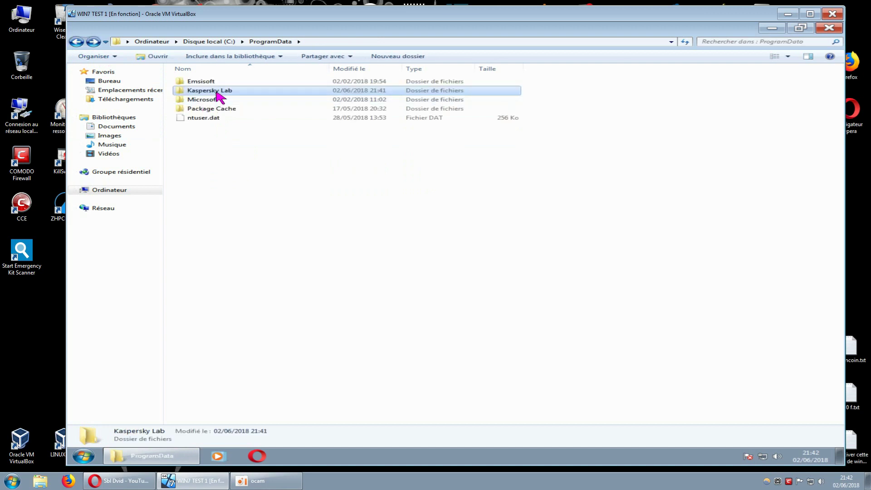
{"action": "right_click", "coordinate": [218, 91]}
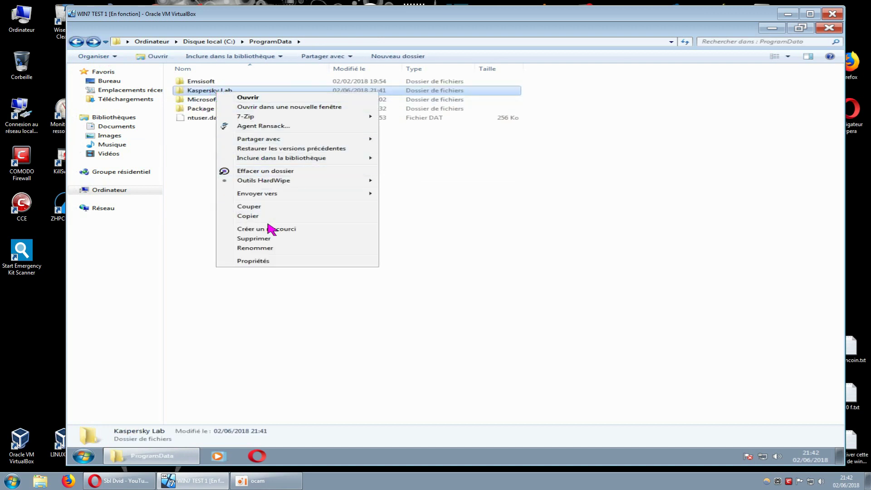
{"action": "left_click", "coordinate": [266, 239]}
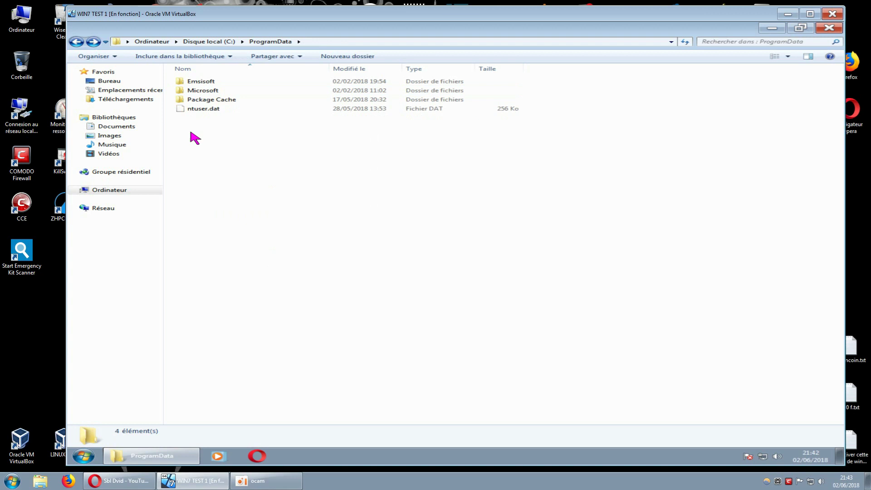
Step: Delete the Kaspersky Lab folder inside the AV folder of Programmes\Common Files on drive C:
{"action": "left_click", "coordinate": [73, 42]}
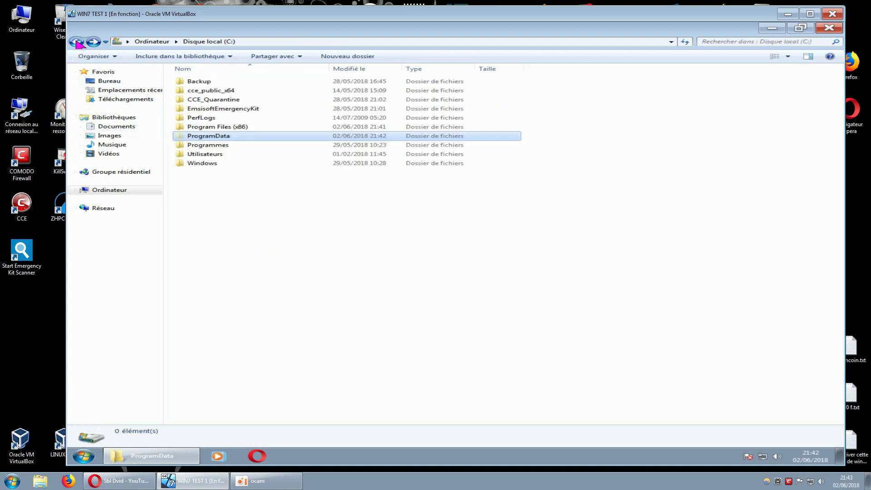
{"action": "double_click", "coordinate": [200, 145]}
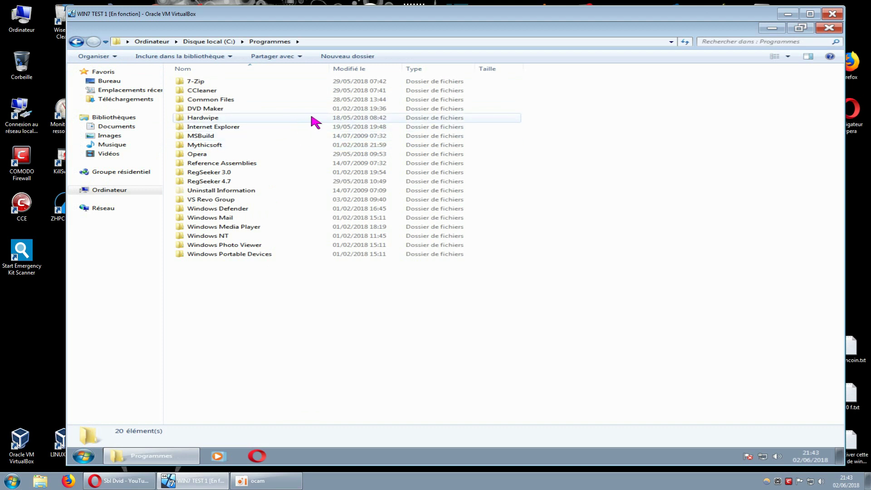
{"action": "double_click", "coordinate": [233, 99]}
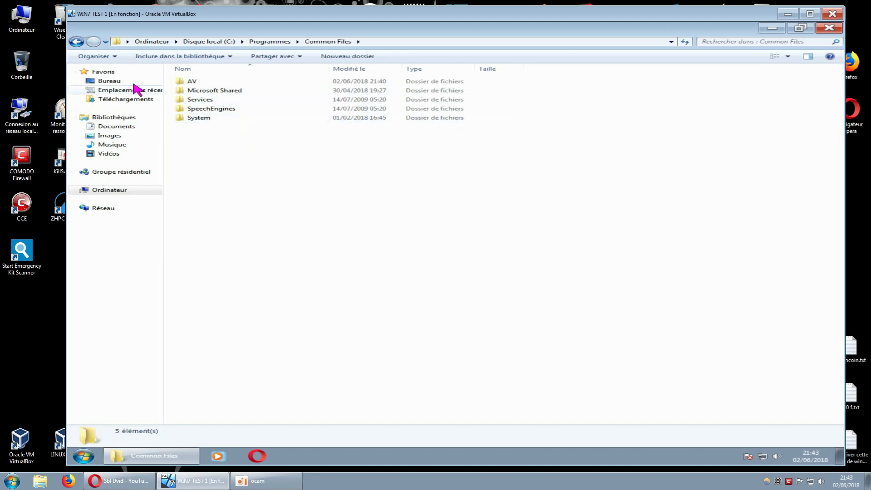
{"action": "left_click", "coordinate": [77, 41]}
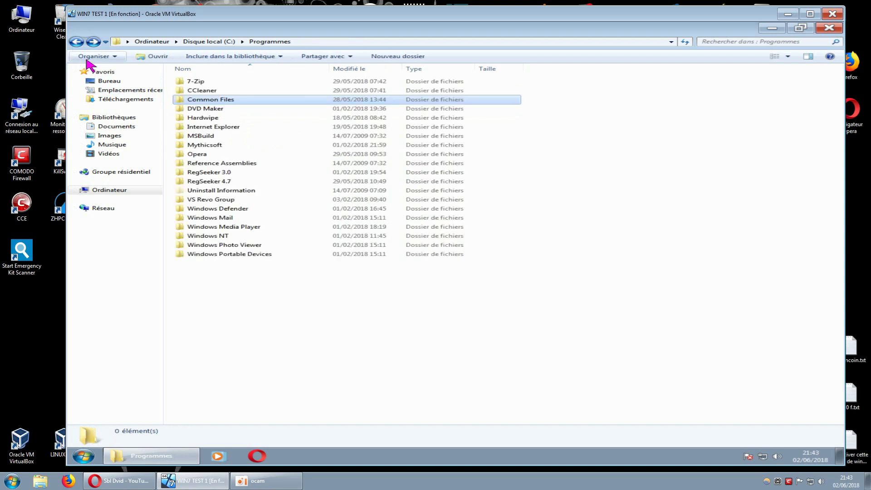
{"action": "double_click", "coordinate": [220, 101]}
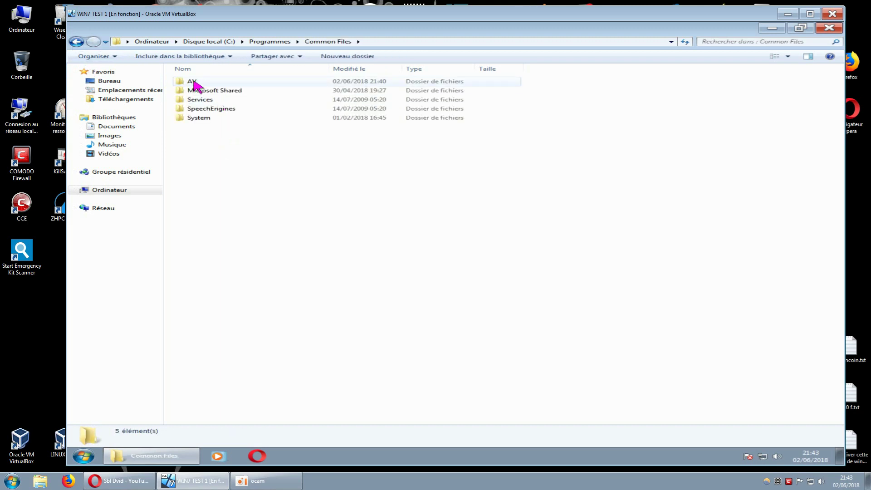
{"action": "double_click", "coordinate": [193, 83]}
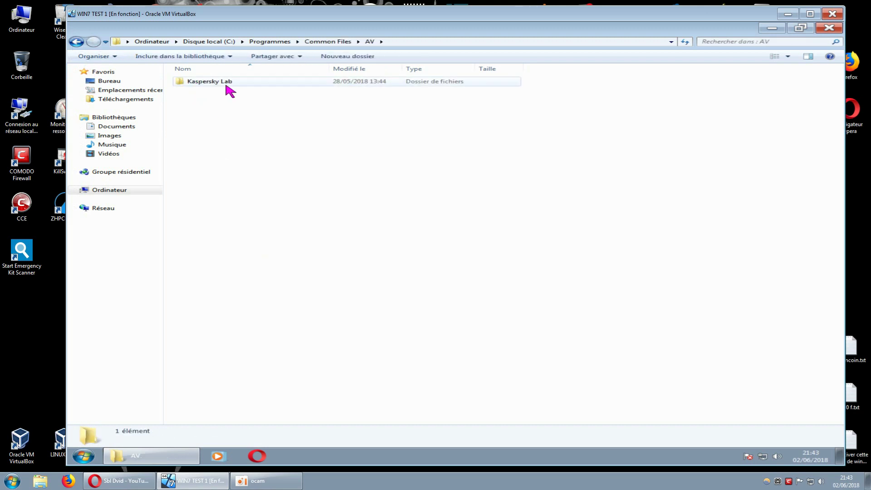
{"action": "right_click", "coordinate": [225, 85]}
{"action": "left_click", "coordinate": [254, 230]}
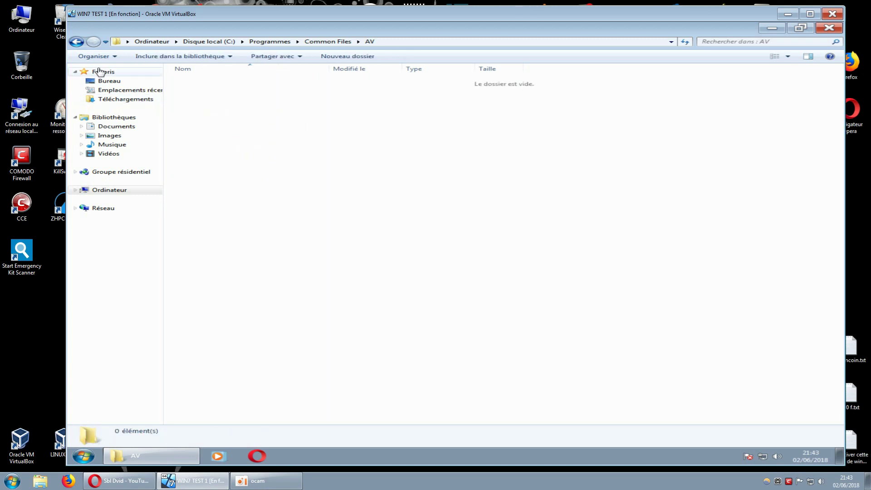
Step: Recheck Program Files (x86) and its Common Files folder on drive C: for Kaspersky leftovers
{"action": "left_click", "coordinate": [76, 42]}
{"action": "left_click", "coordinate": [77, 42]}
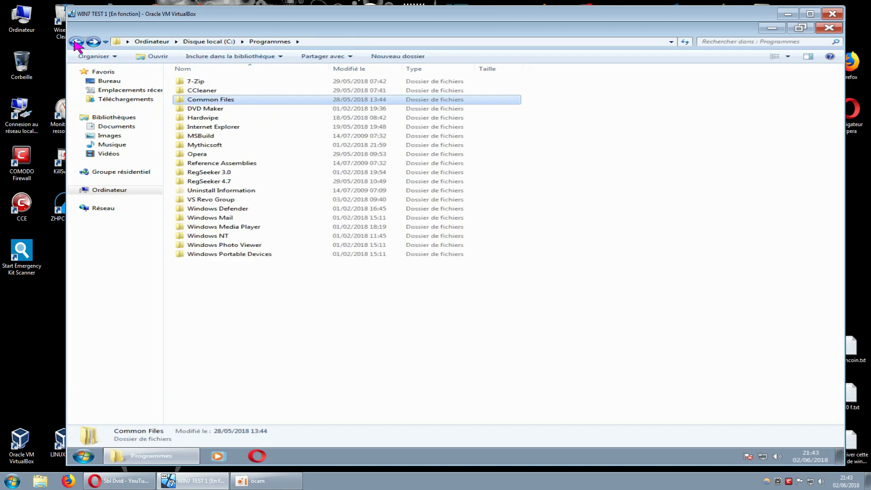
{"action": "left_click", "coordinate": [76, 42]}
{"action": "double_click", "coordinate": [193, 131]}
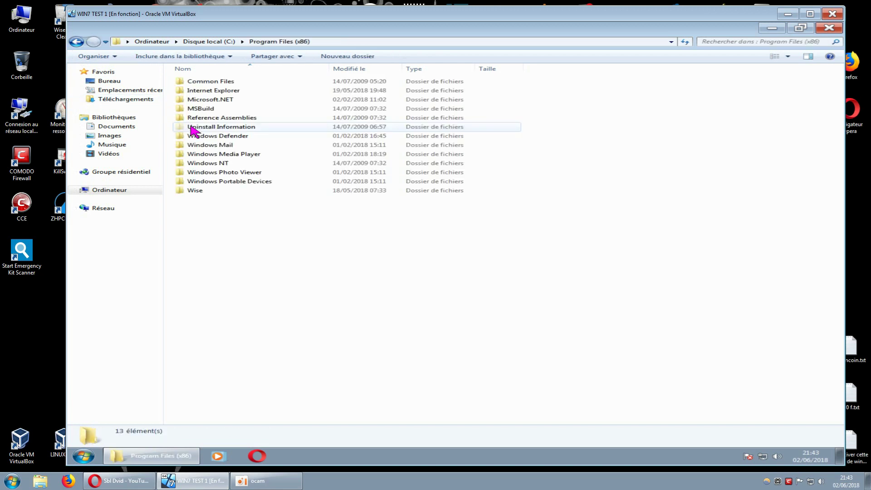
{"action": "double_click", "coordinate": [226, 83]}
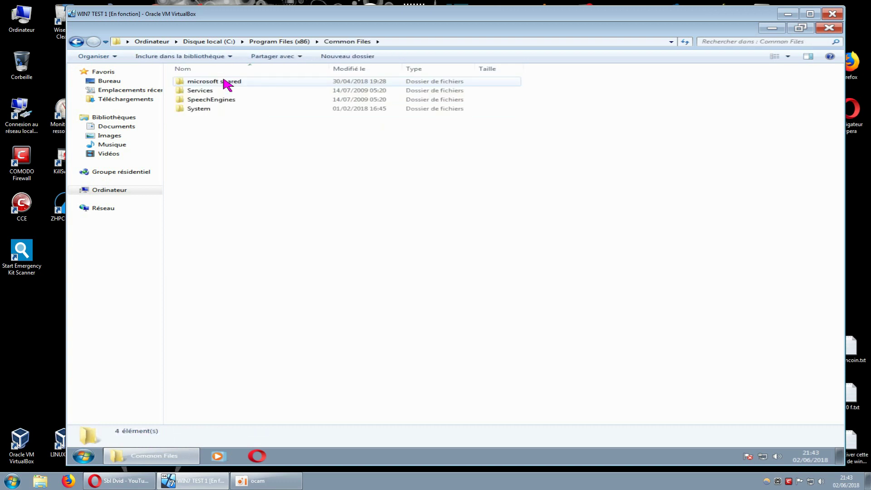
Step: Check the Local, LocalLow and Roaming folders in the VB WIN7 user's AppData for Kaspersky leftovers
{"action": "left_click", "coordinate": [77, 43]}
{"action": "left_click", "coordinate": [76, 42]}
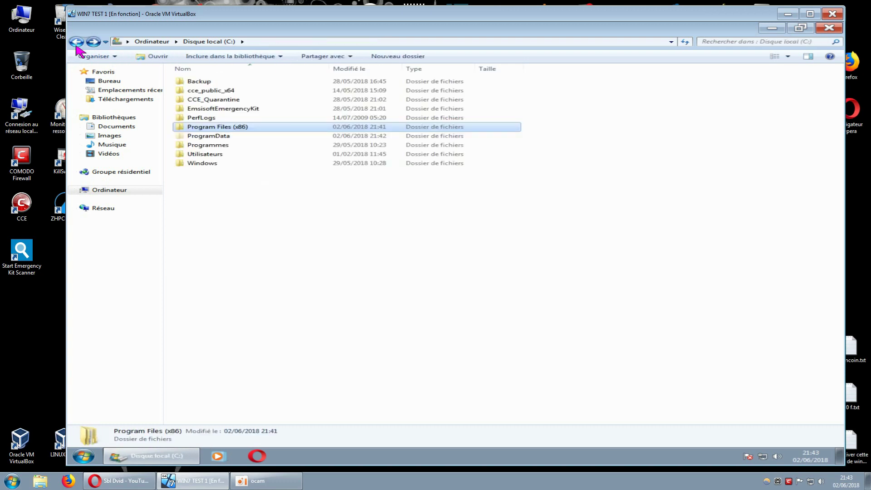
{"action": "double_click", "coordinate": [206, 154]}
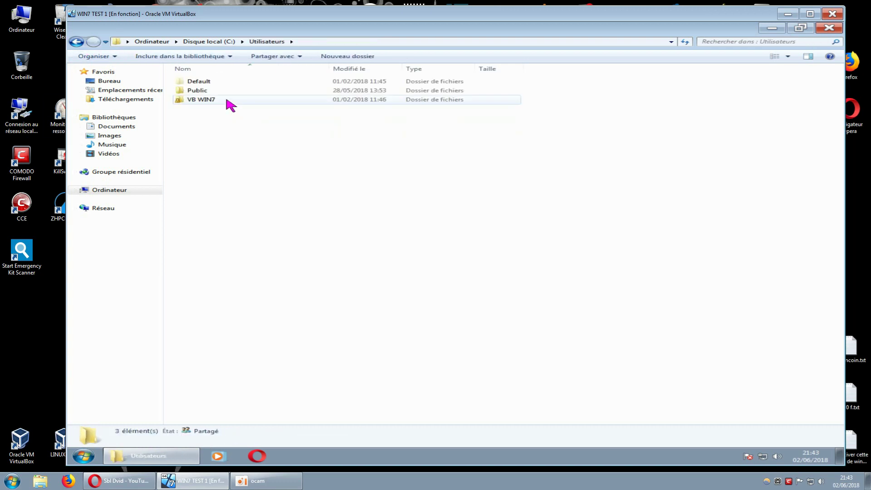
{"action": "double_click", "coordinate": [227, 101]}
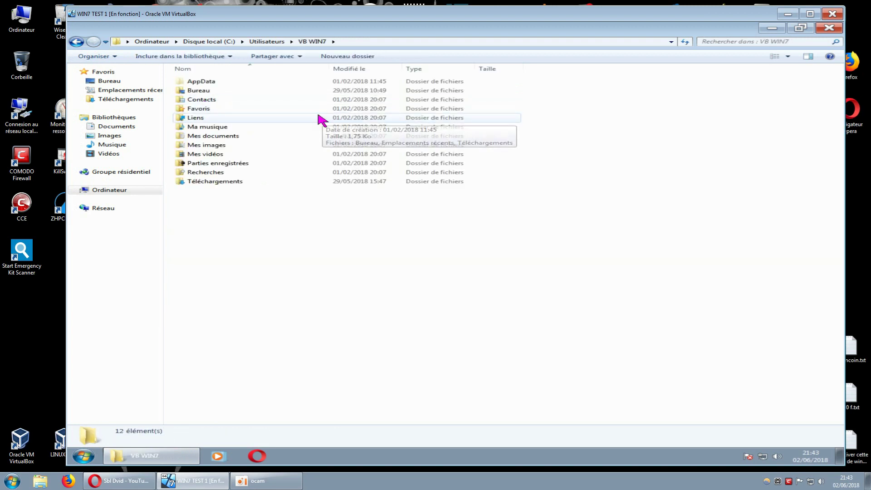
{"action": "double_click", "coordinate": [199, 82]}
{"action": "double_click", "coordinate": [203, 82]}
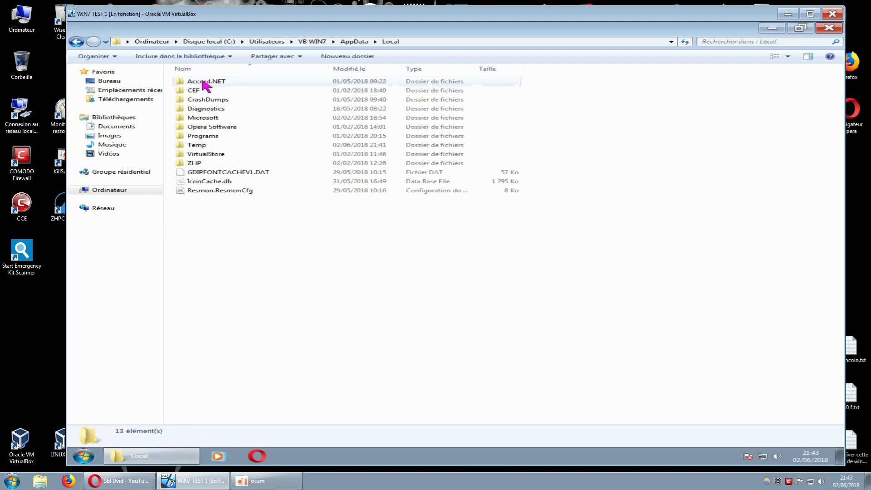
{"action": "left_click", "coordinate": [77, 42]}
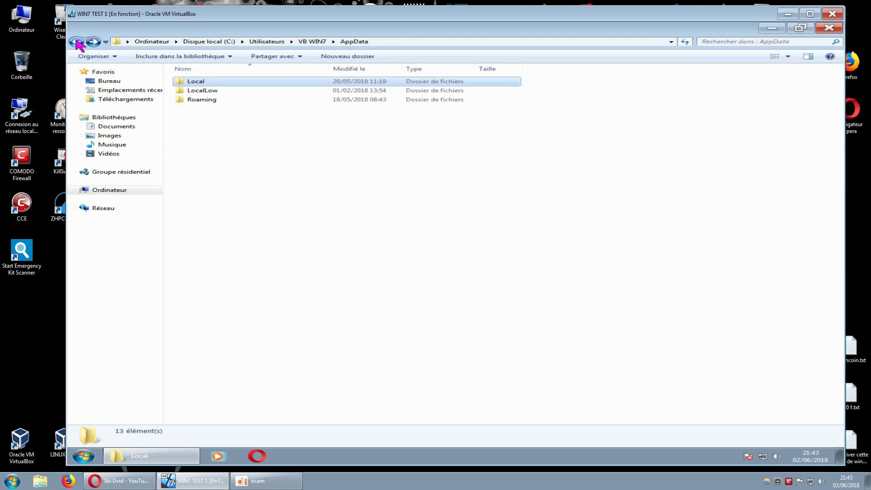
{"action": "double_click", "coordinate": [202, 91]}
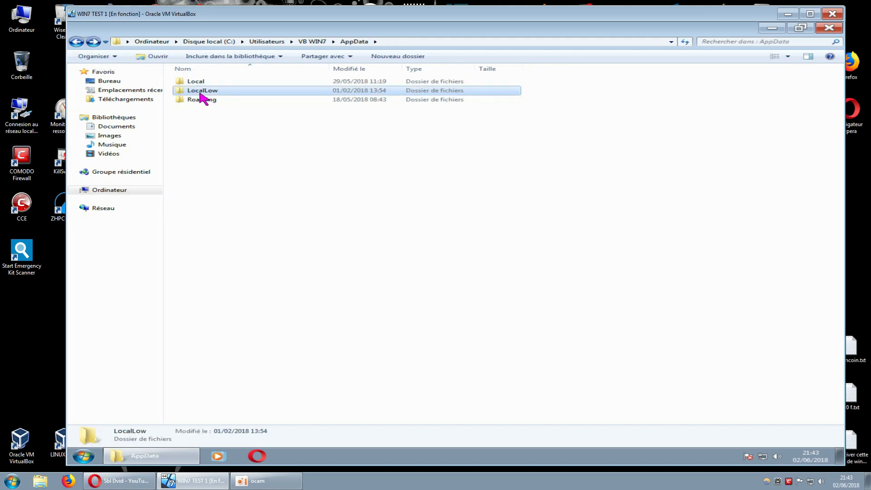
{"action": "left_click", "coordinate": [84, 43]}
{"action": "double_click", "coordinate": [189, 100]}
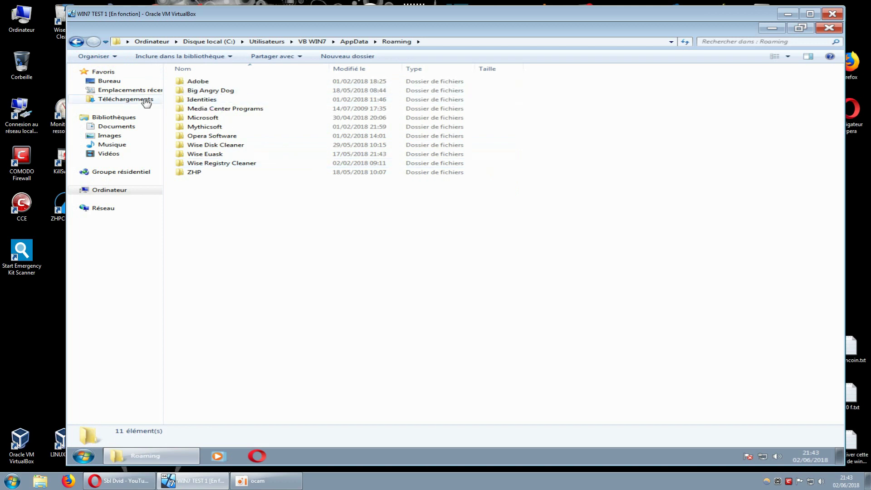
Step: Check the Local and Roaming folders in the Default user's AppData for Kaspersky leftovers
{"action": "left_click", "coordinate": [76, 43]}
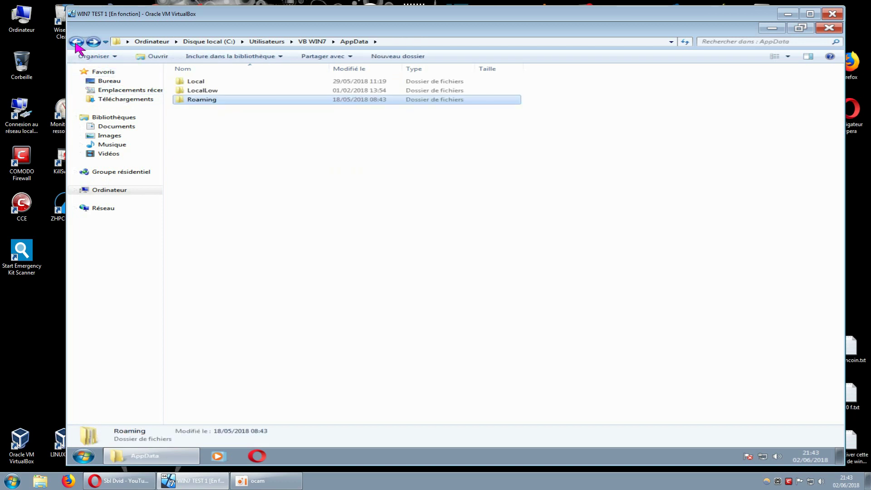
{"action": "left_click", "coordinate": [77, 43]}
{"action": "left_click", "coordinate": [76, 43]}
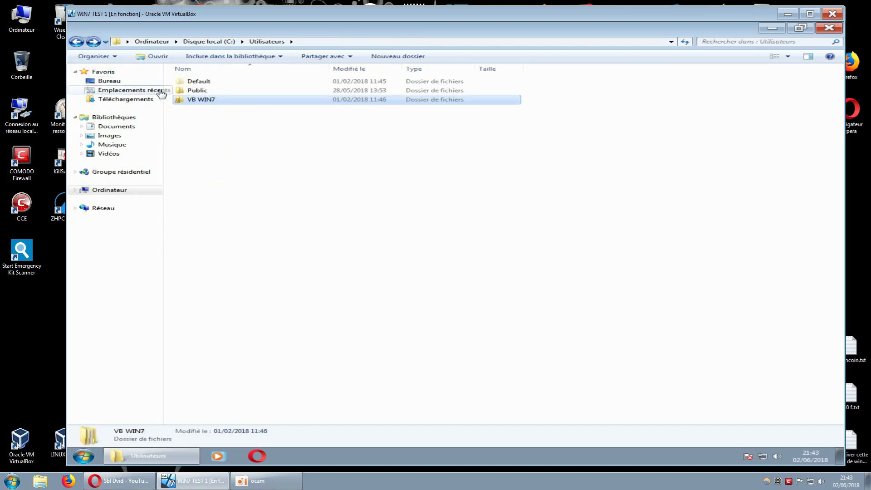
{"action": "double_click", "coordinate": [195, 81]}
{"action": "double_click", "coordinate": [189, 82]}
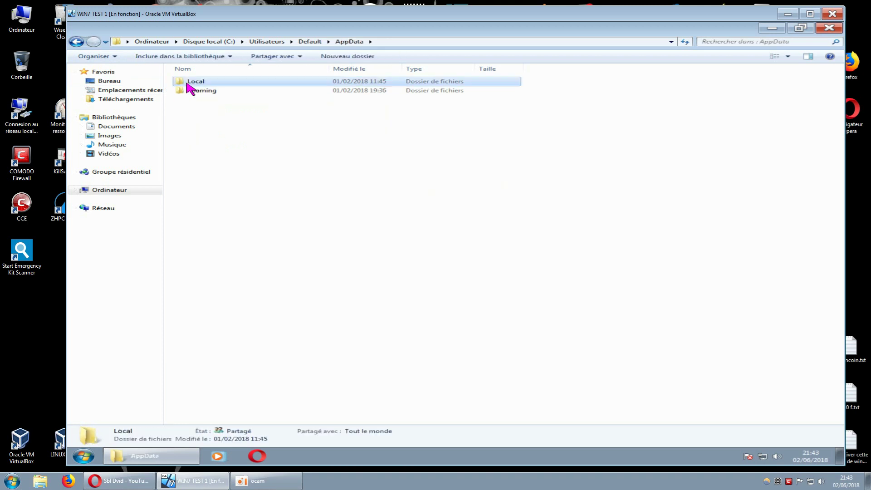
{"action": "double_click", "coordinate": [190, 82]}
{"action": "left_click", "coordinate": [76, 42]}
{"action": "left_click", "coordinate": [76, 42]}
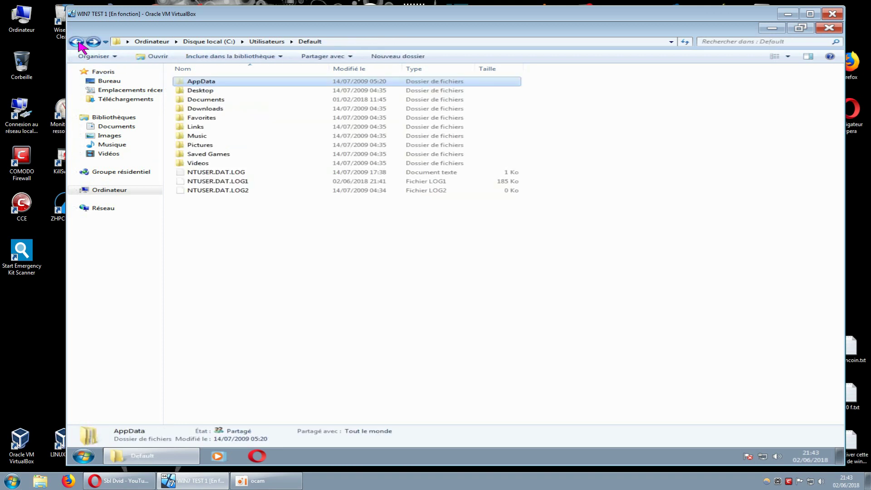
{"action": "double_click", "coordinate": [193, 84]}
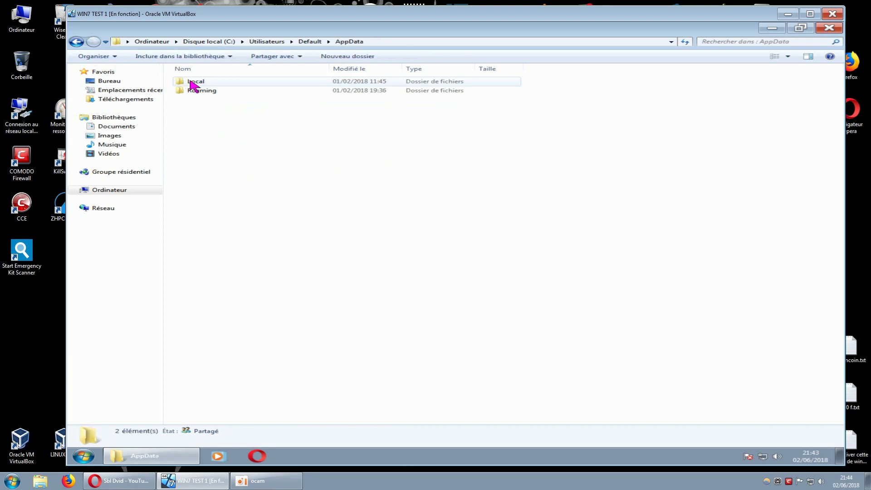
{"action": "double_click", "coordinate": [197, 90]}
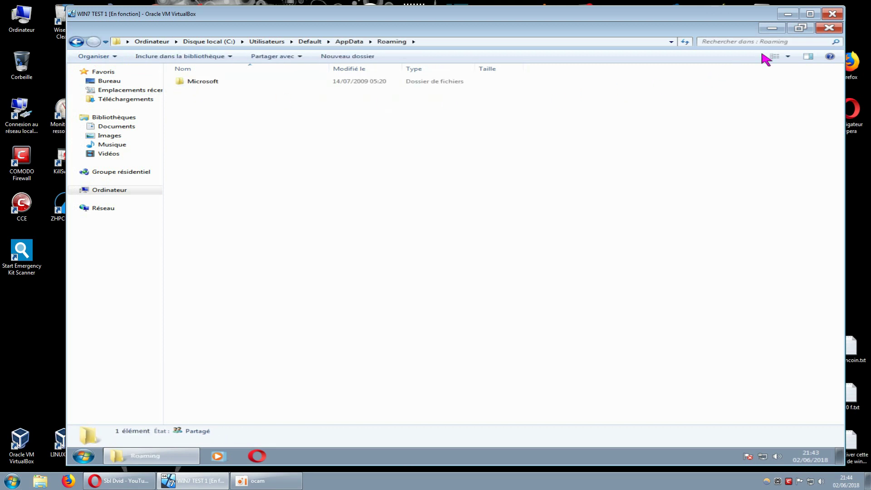
Step: Close the file explorer window and empty the virtual machine's recycle bin, confirming the permanent deletion
{"action": "left_click", "coordinate": [830, 28]}
{"action": "right_click", "coordinate": [96, 81]}
{"action": "left_click", "coordinate": [134, 95]}
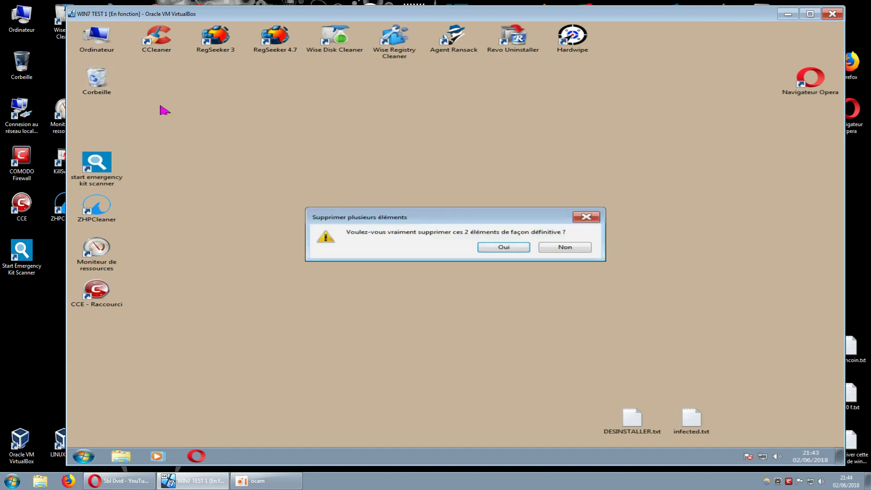
{"action": "left_click", "coordinate": [484, 248]}
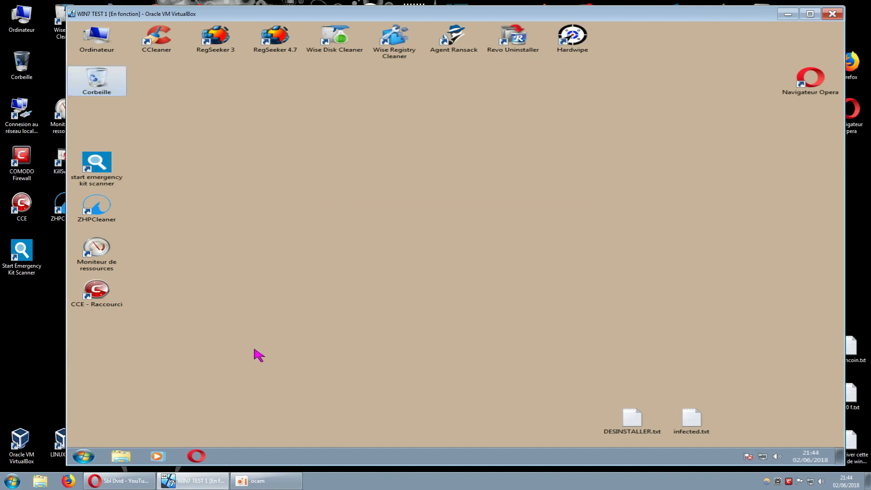